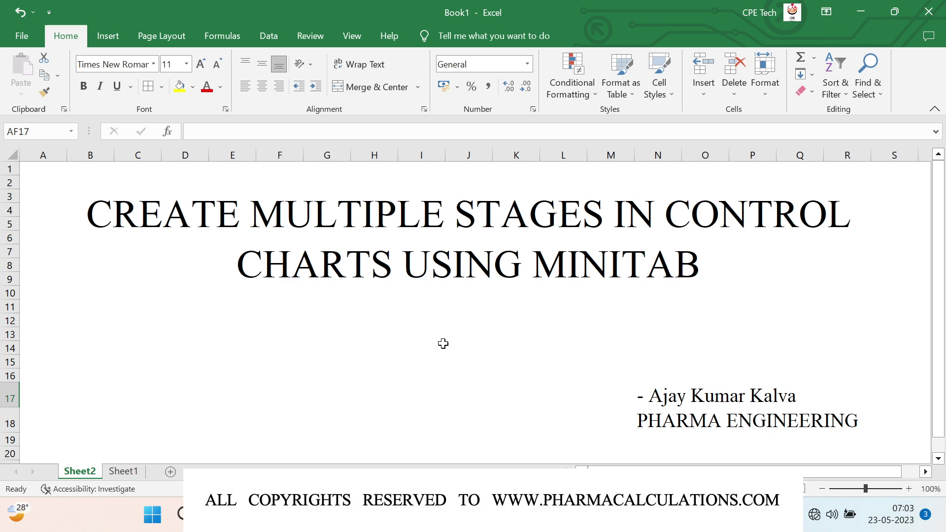
On Sheet1, copy the 2010 - 2017 batch numbers and yields with their headers to the range starting at H3
left_click(121, 472)
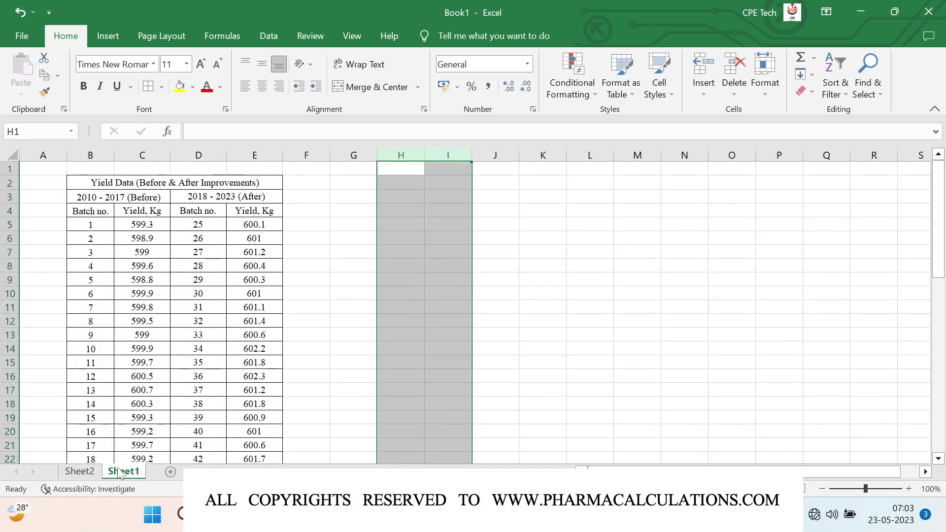
left_click(370, 299)
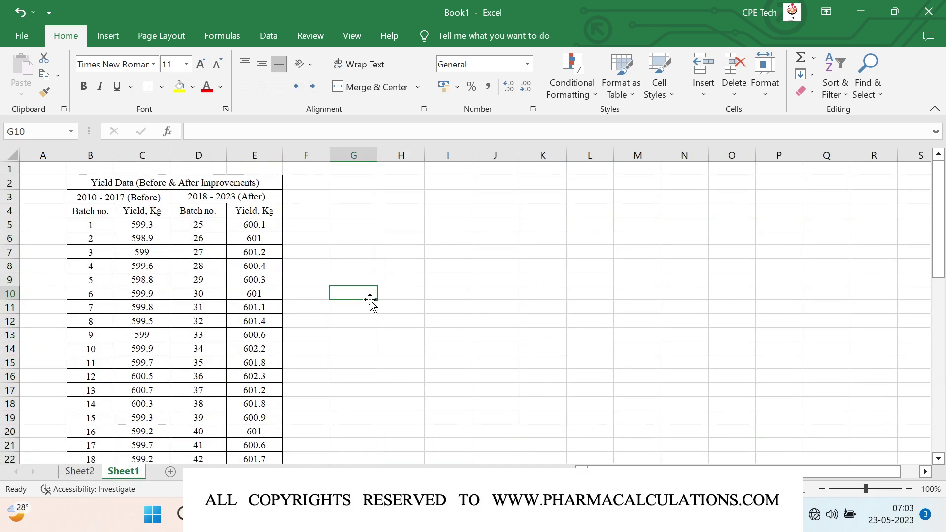
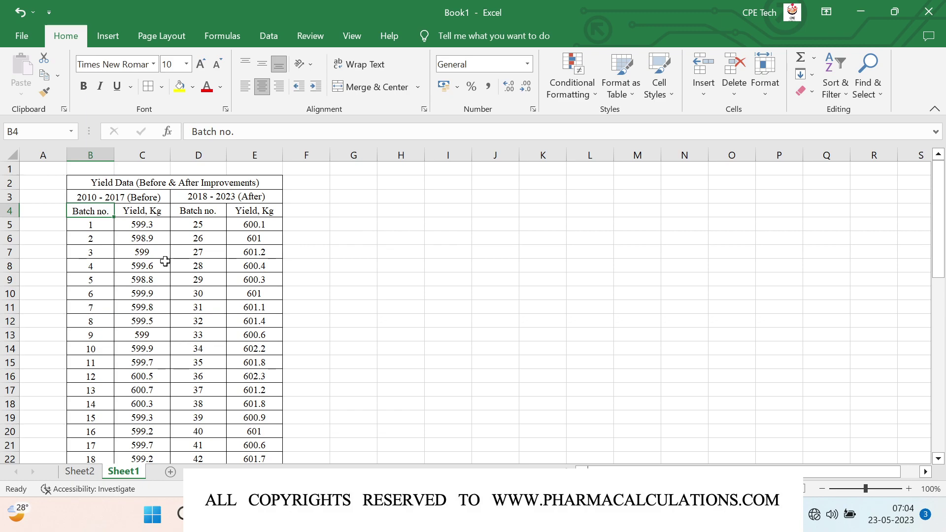
key("shift+Right")
key("ctrl+shift+Down")
key("ctrl+c")
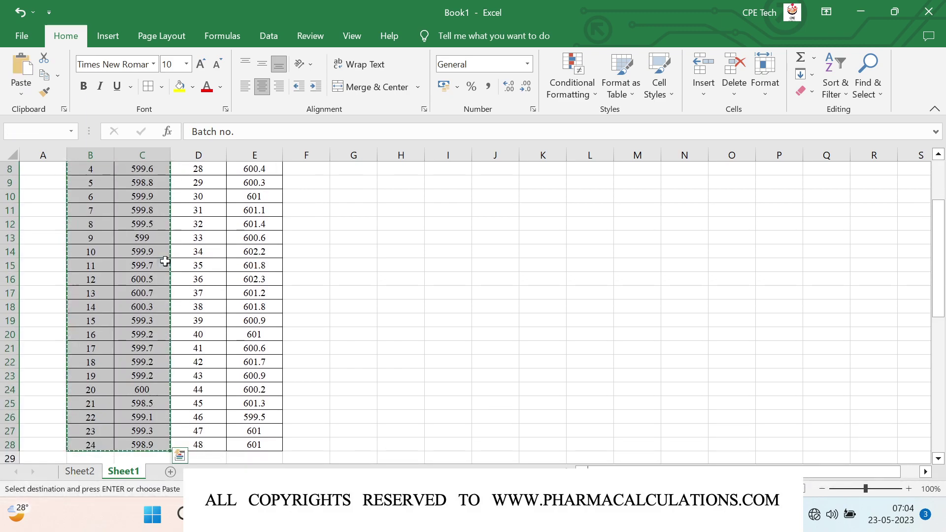
scroll(165, 261, "up", 2)
left_click(387, 196)
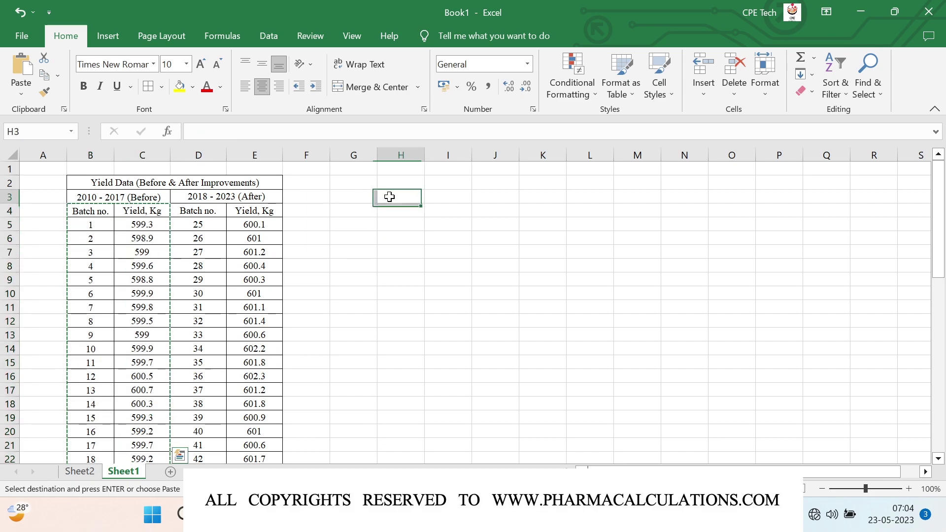
key("ctrl+v")
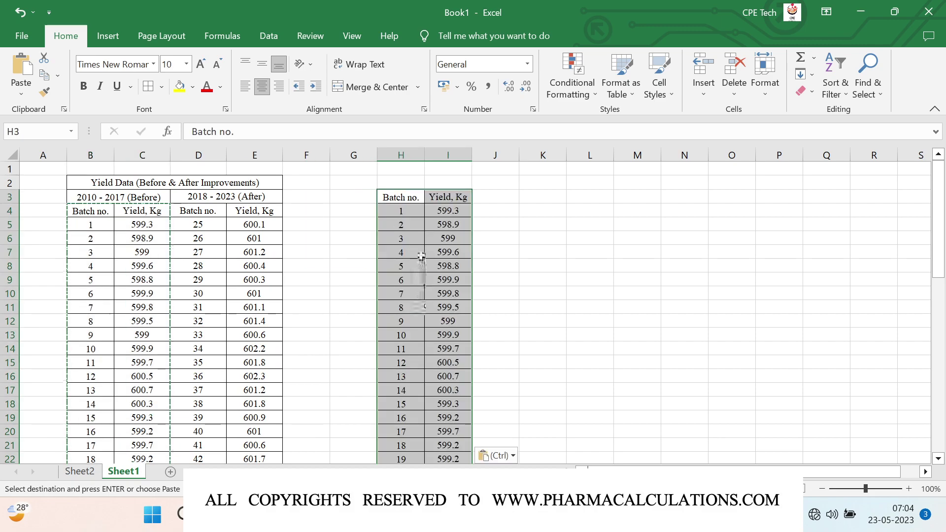
Append the 2018 - 2023 batch numbers and yields, batches 25 to 48, below the copied data starting at H28
left_click(210, 222)
key("shift+Right")
key("ctrl+shift+Down")
key("ctrl+c")
scroll(409, 316, "down", 2)
left_click(397, 347)
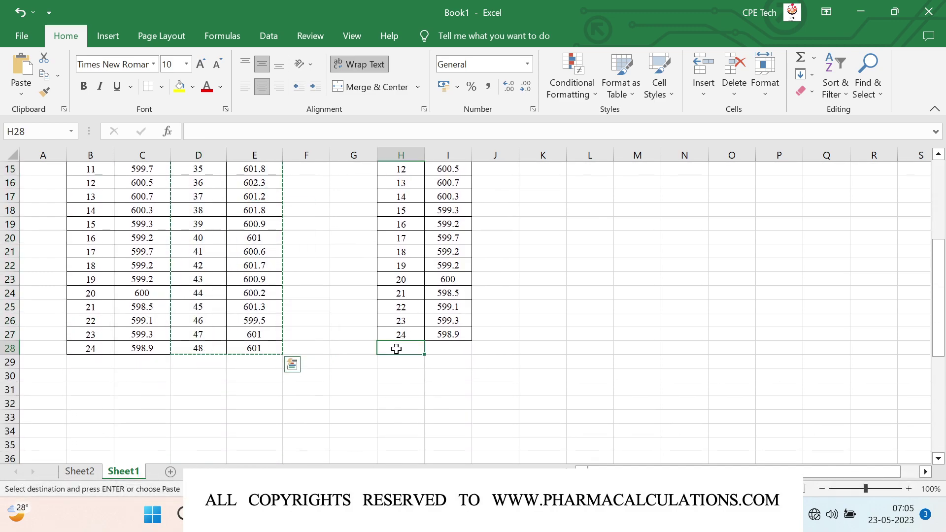
key("ctrl+v")
scroll(396, 348, "up", 1)
scroll(396, 349, "up", 4)
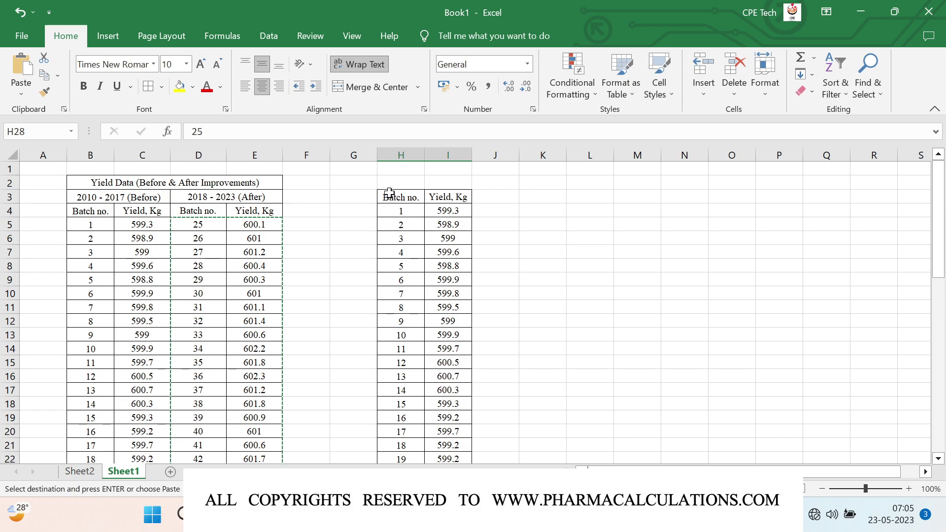
Copy the combined batch and yield table with its headers into the Minitab worksheet, starting at the name row of C1
left_click(390, 195)
key("shift+Right")
key("ctrl+shift+Down")
key("ctrl+c")
key("alt+Tab")
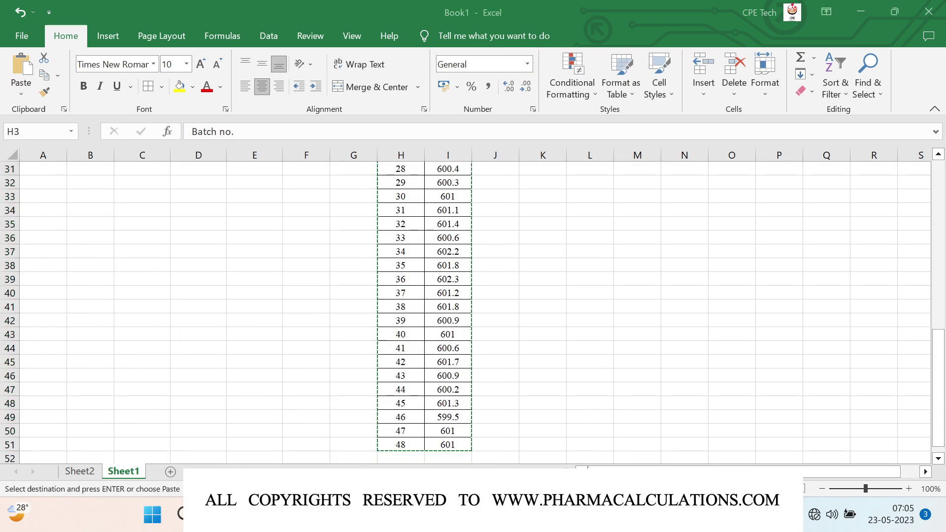
left_click(195, 285)
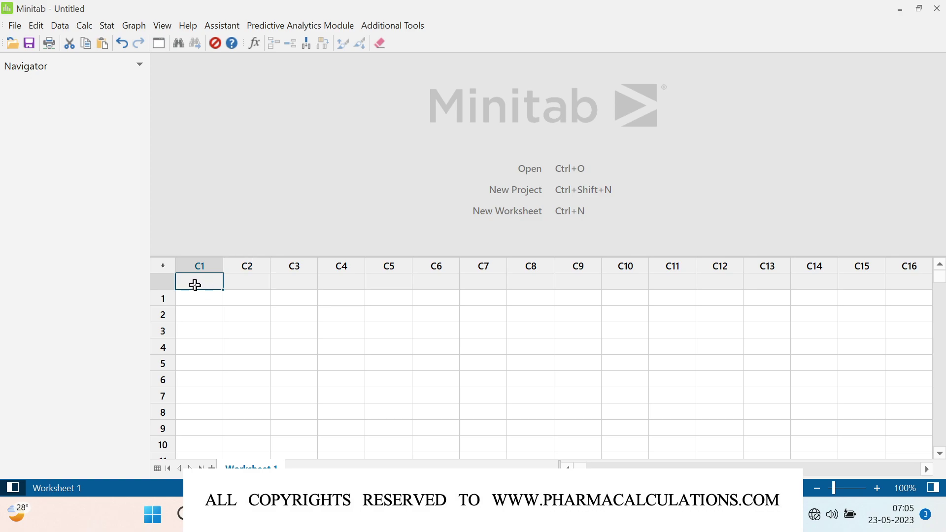
key("ctrl+v")
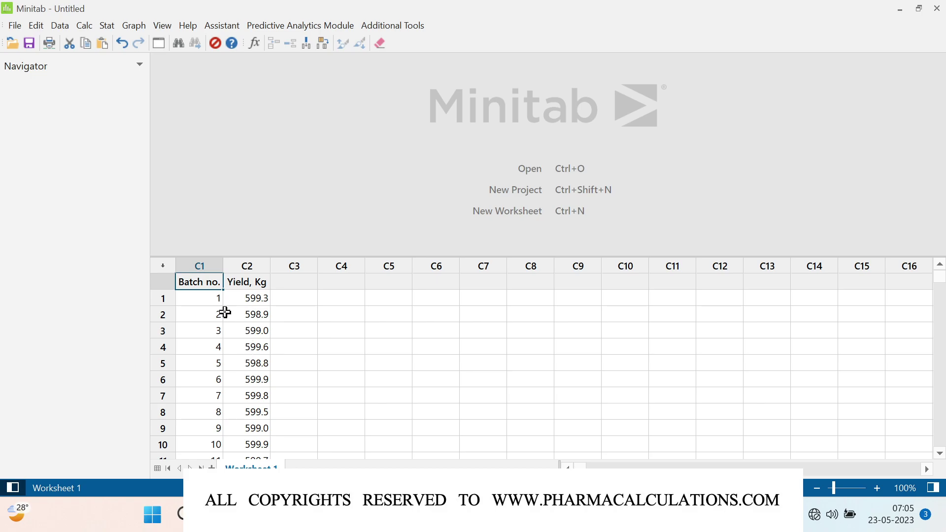
Create an I-MR control chart for the variable Yield, Kg
left_click(113, 25)
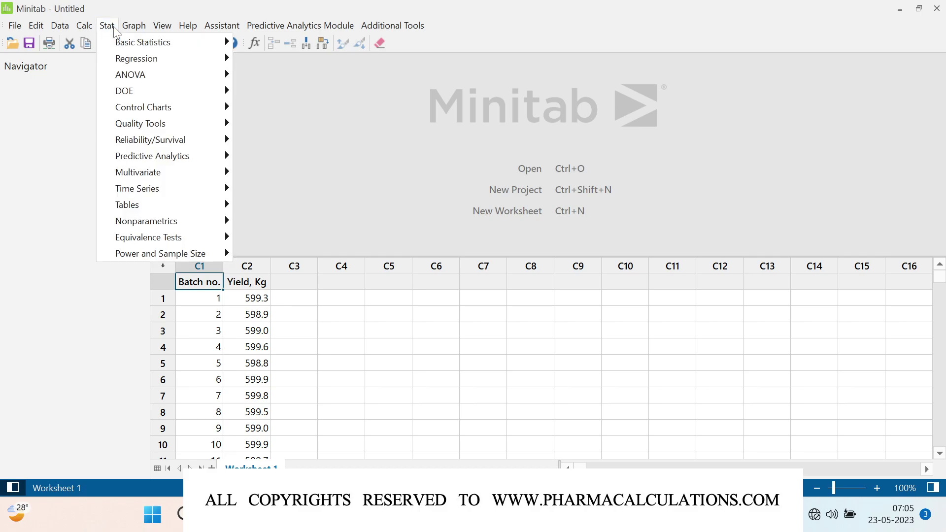
mouse_move(160, 109)
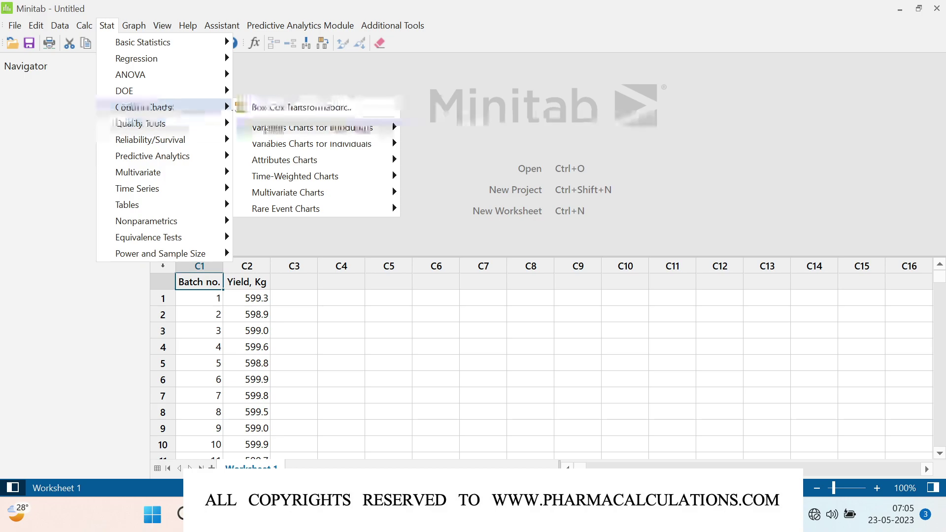
mouse_move(370, 148)
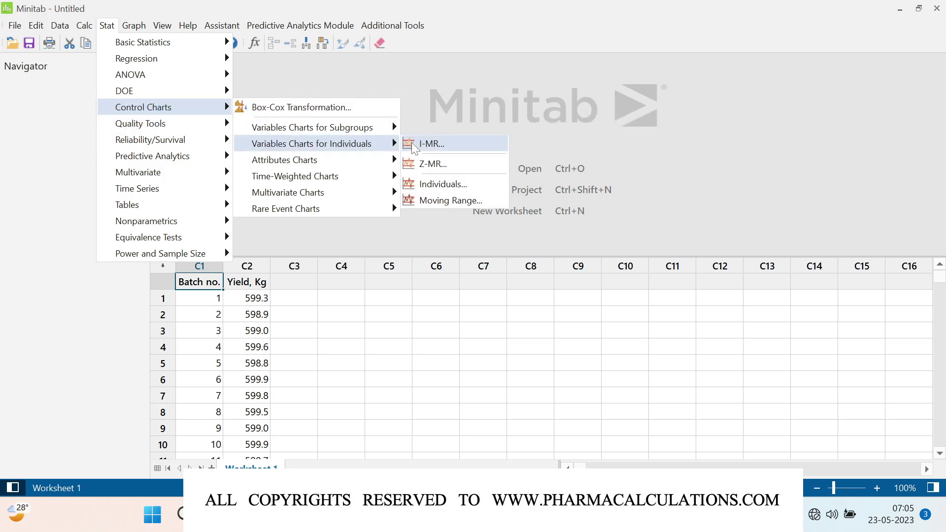
left_click(473, 144)
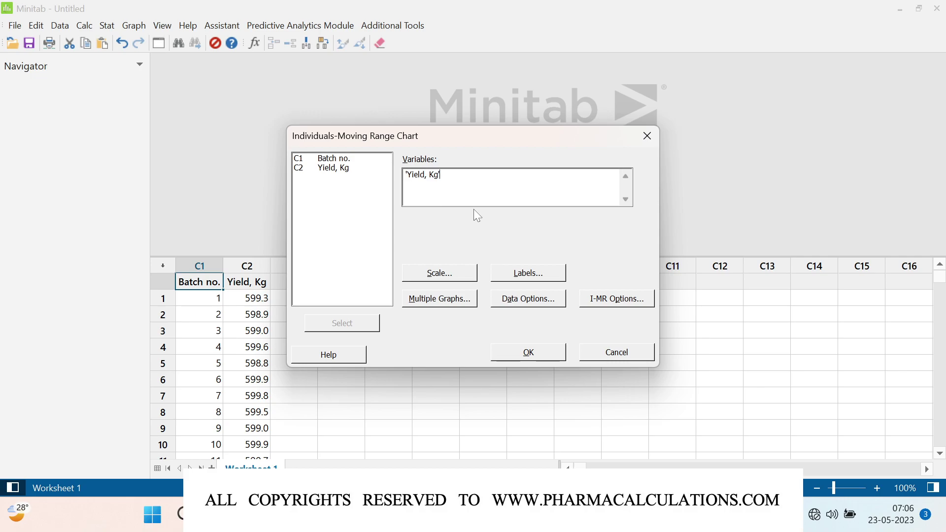
left_click(530, 352)
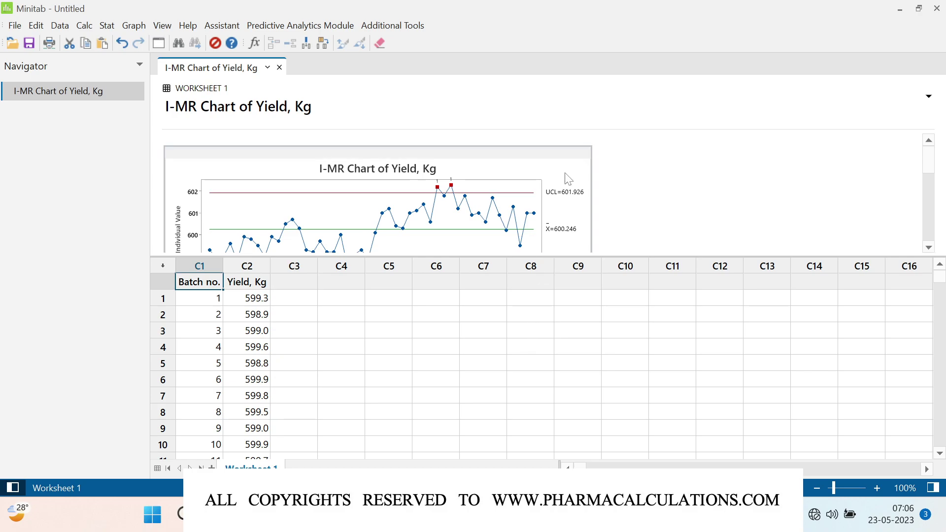
Enlarge the I-MR chart of Yield, Kg to examine its points against the control limits, and return to the worksheet
double_click(566, 173)
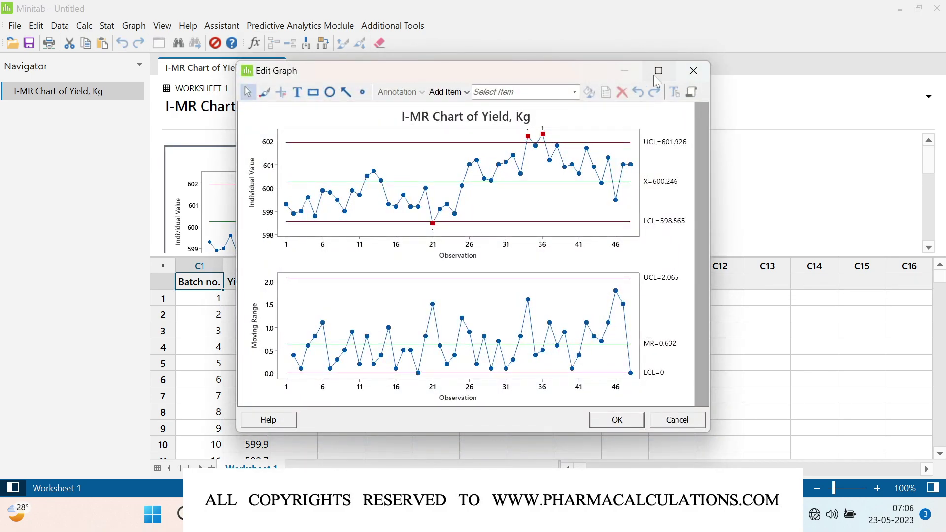
left_click(657, 74)
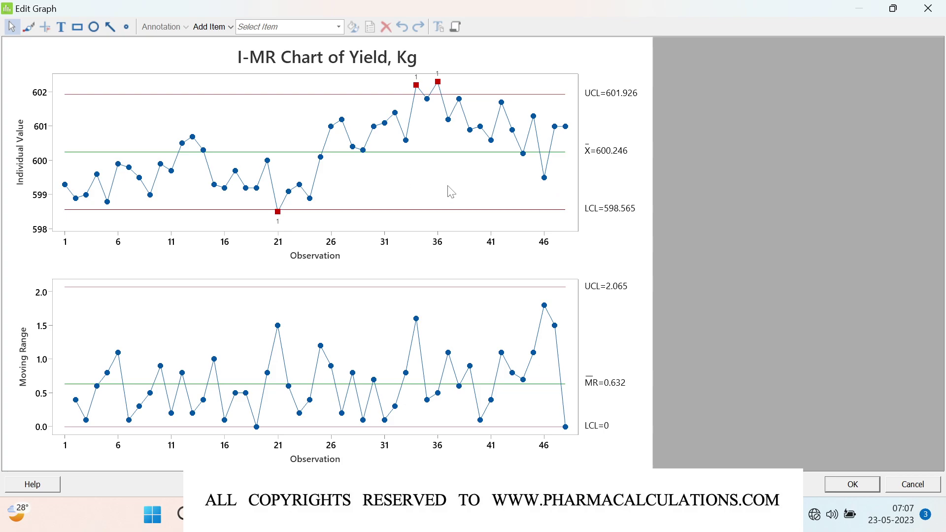
left_click(852, 484)
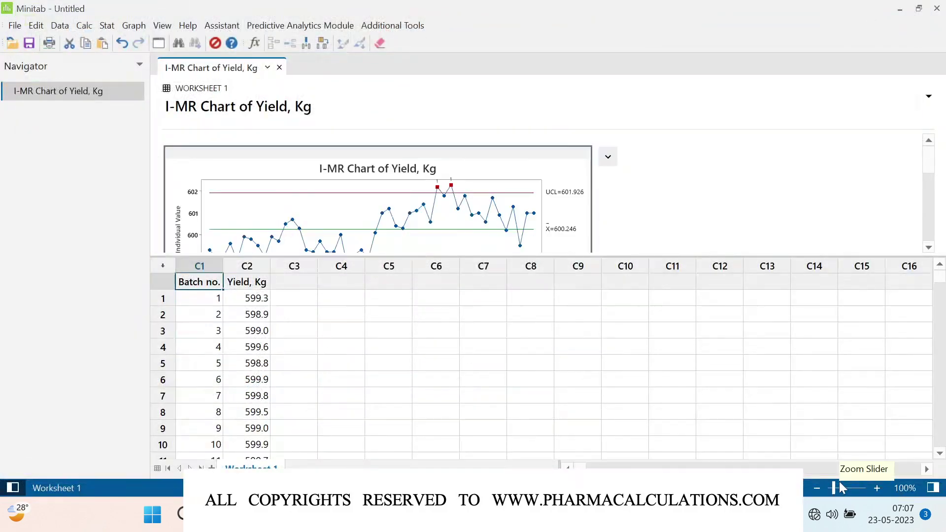
Set up another I-MR chart of Yield, Kg and define its stages with the Batch no. variable
left_click(108, 25)
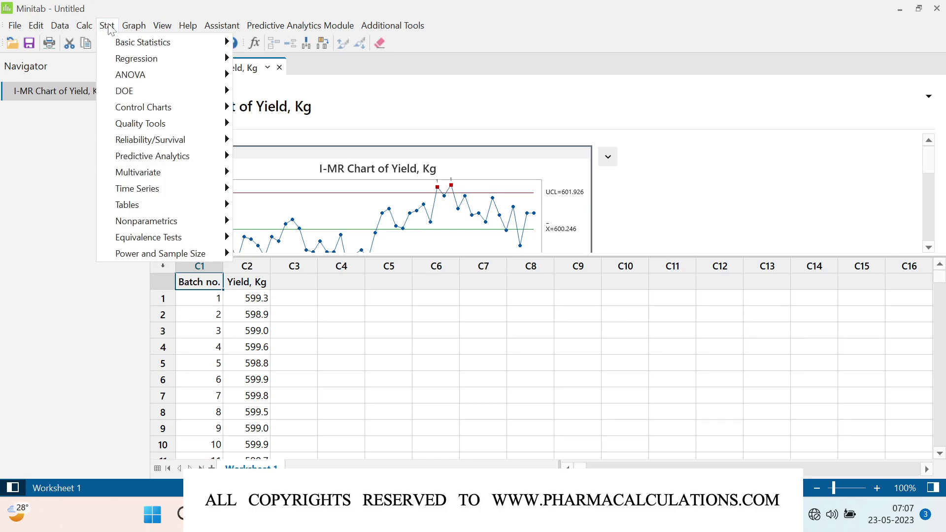
mouse_move(141, 114)
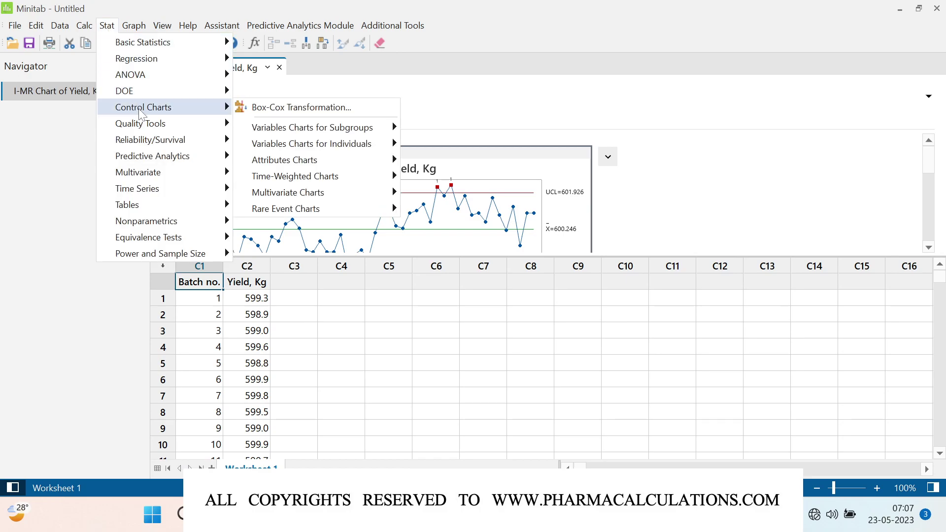
mouse_move(363, 148)
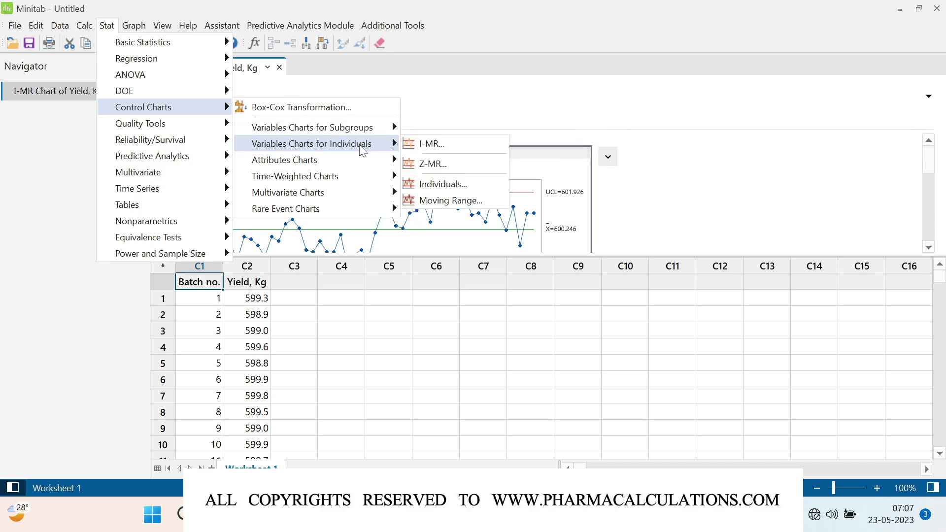
left_click(455, 143)
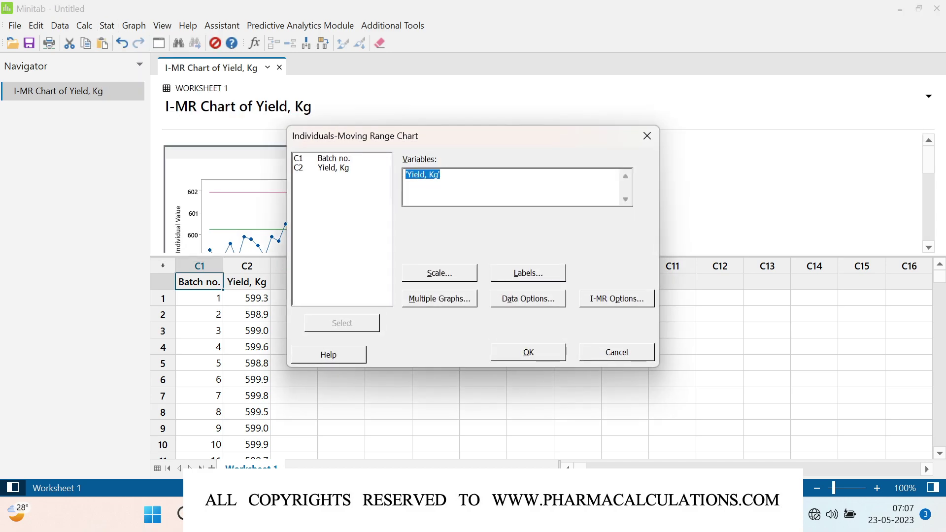
left_click(613, 307)
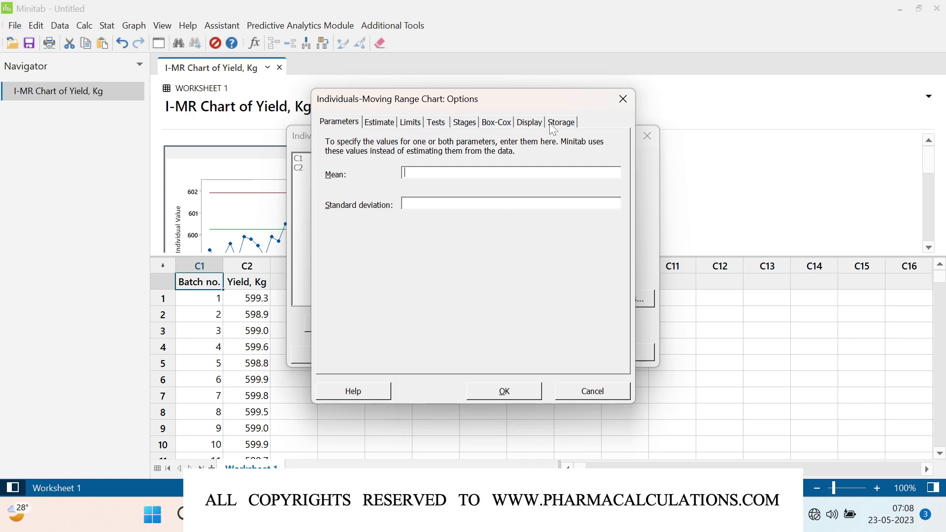
left_click(473, 127)
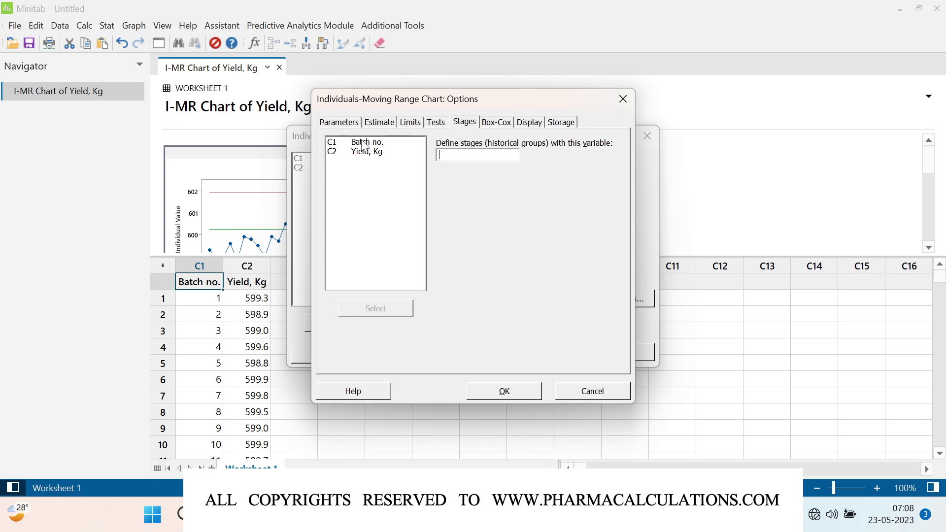
double_click(381, 146)
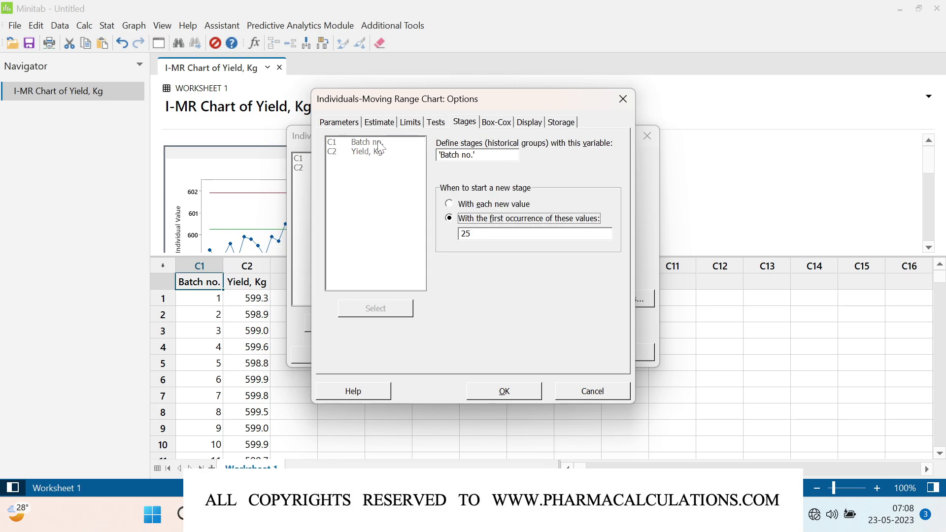
Clear the stage starting value and set new stages to start with the first occurrence of specified values
left_click(493, 234)
key("BackSpace")
key("BackSpace")
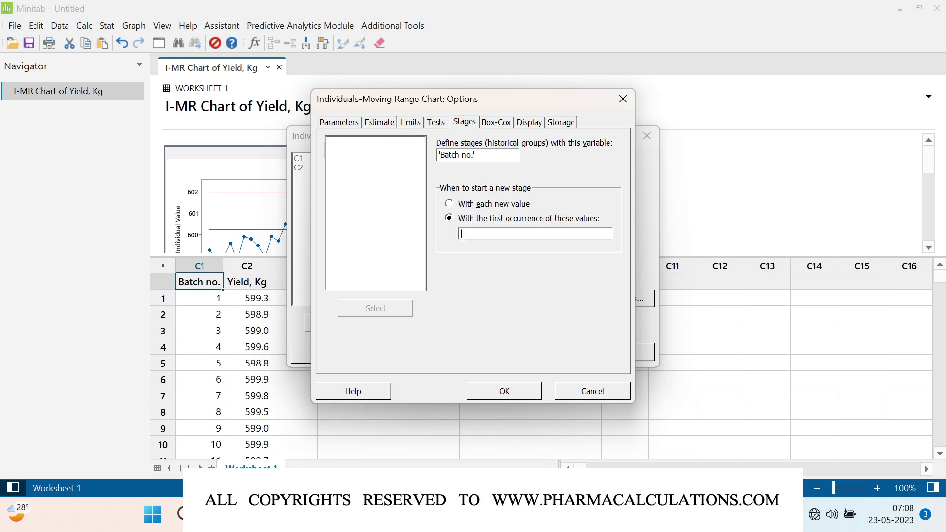
left_click(449, 204)
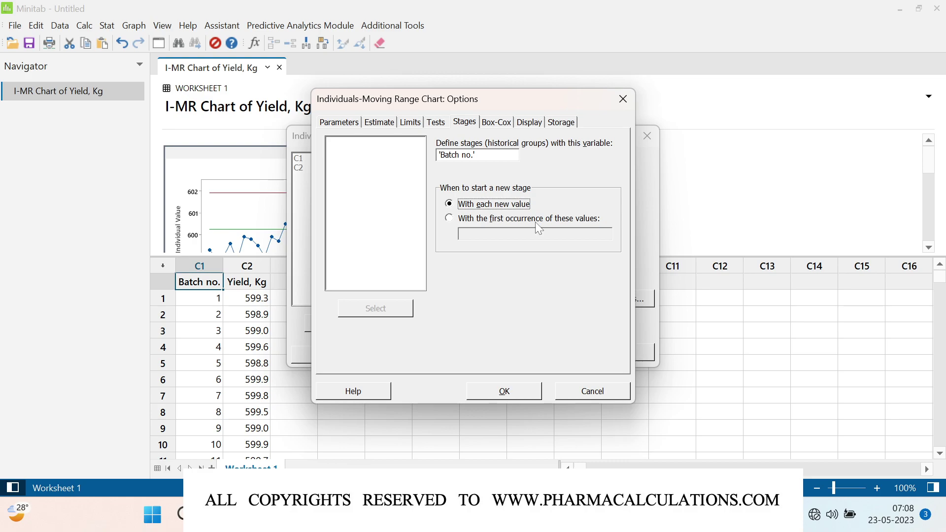
left_click(449, 217)
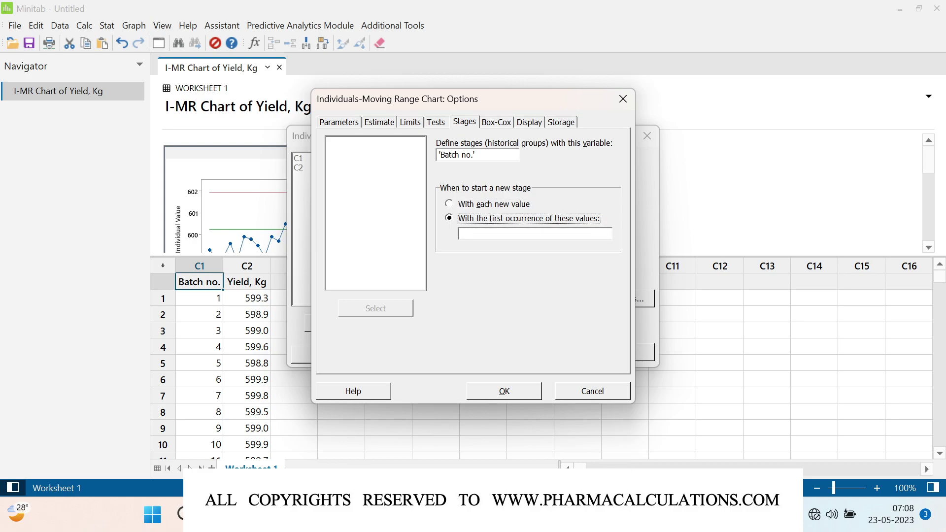
Switch to the Book1 workbook in Excel and check which batch number begins the data after the improvements
mouse_move(704, 515)
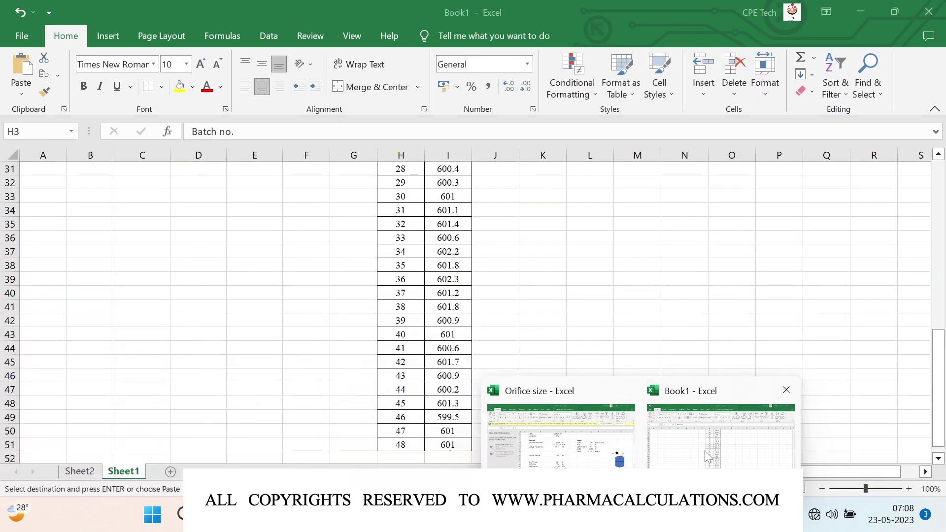
left_click(685, 453)
scroll(204, 260, "up", 10)
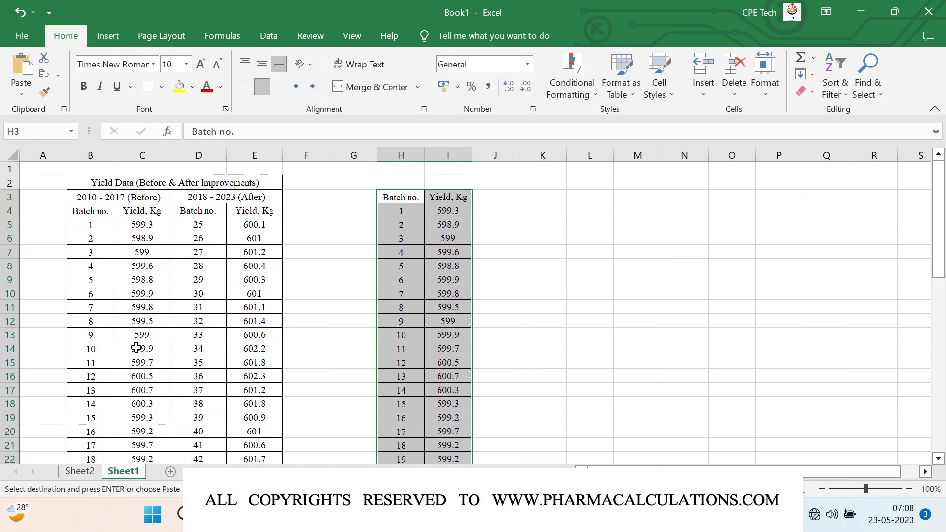
scroll(136, 347, "down", 3)
scroll(136, 347, "down", 1)
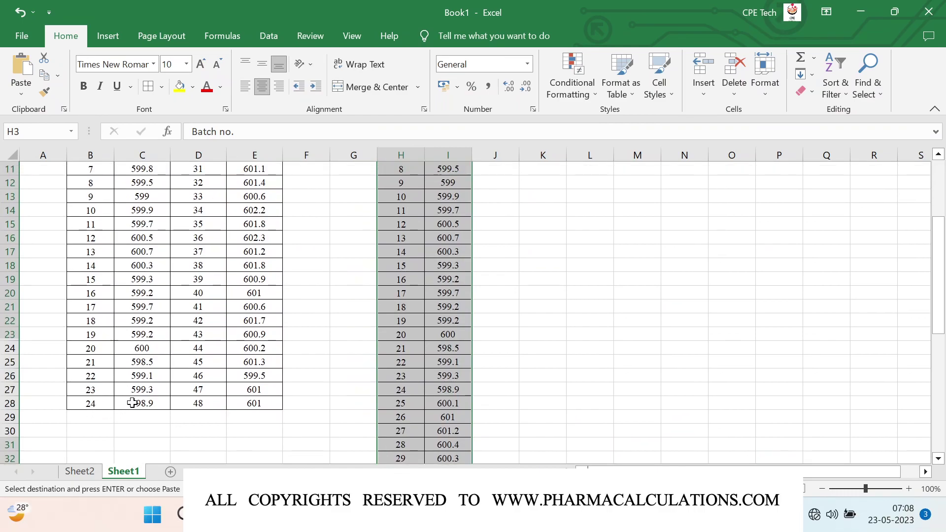
scroll(132, 403, "up", 3)
scroll(195, 359, "down", 3)
scroll(196, 362, "up", 2)
scroll(196, 362, "up", 2)
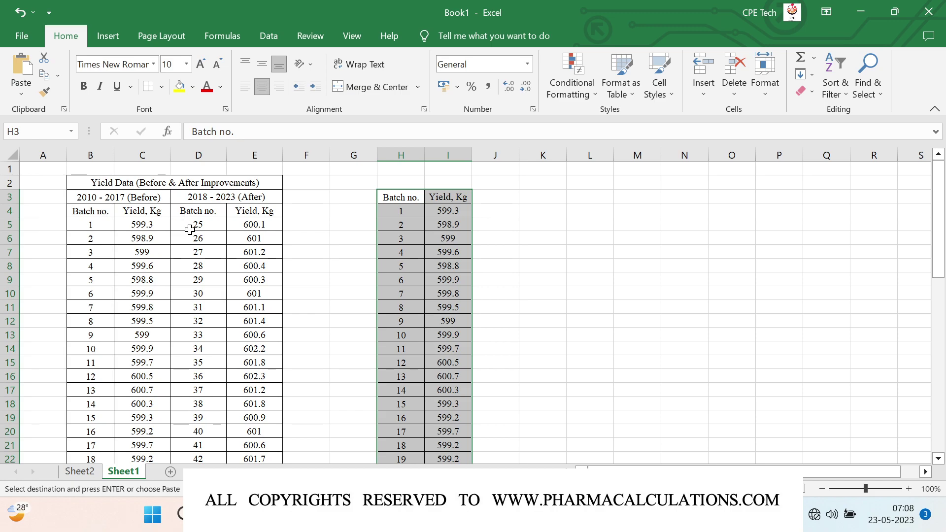
key("ctrl+v")
Return to Minitab and set the new stage to start at the first occurrence of batch 25
key("alt+Tab")
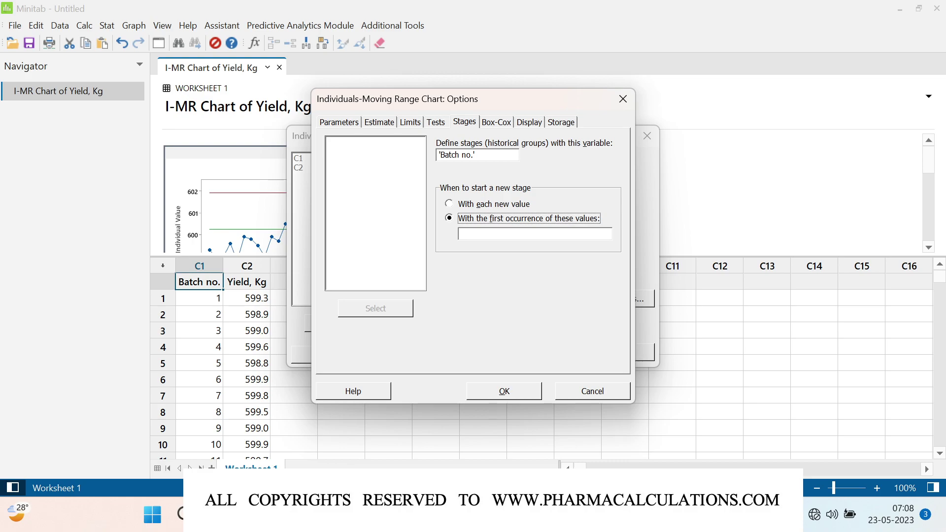
left_click(462, 233)
type("25")
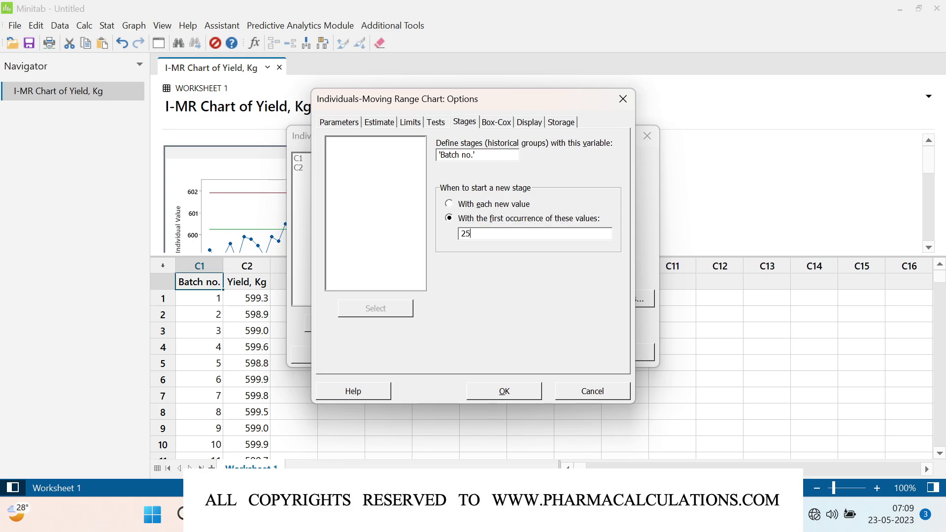
Generate the I-MR chart of Yield, Kg with the batch 25 stage and open the graph in a full-size editing window
left_click(510, 395)
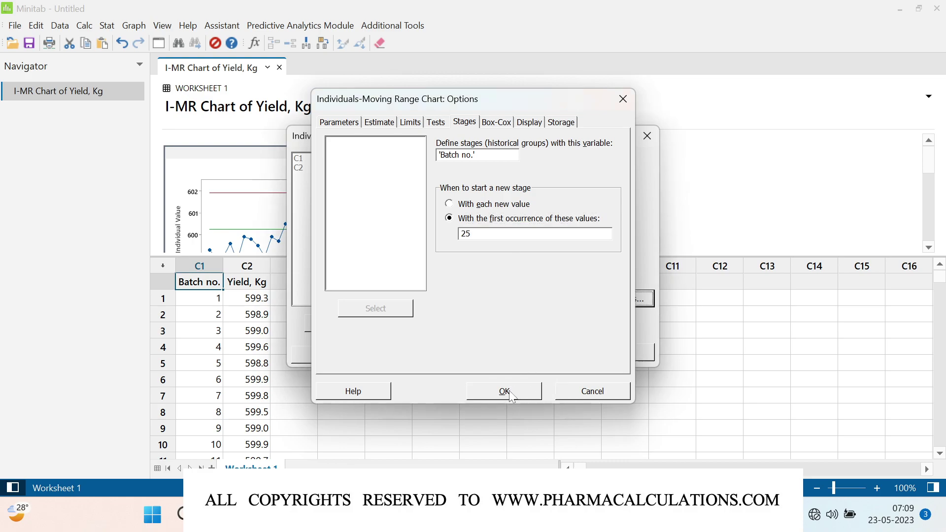
left_click(528, 353)
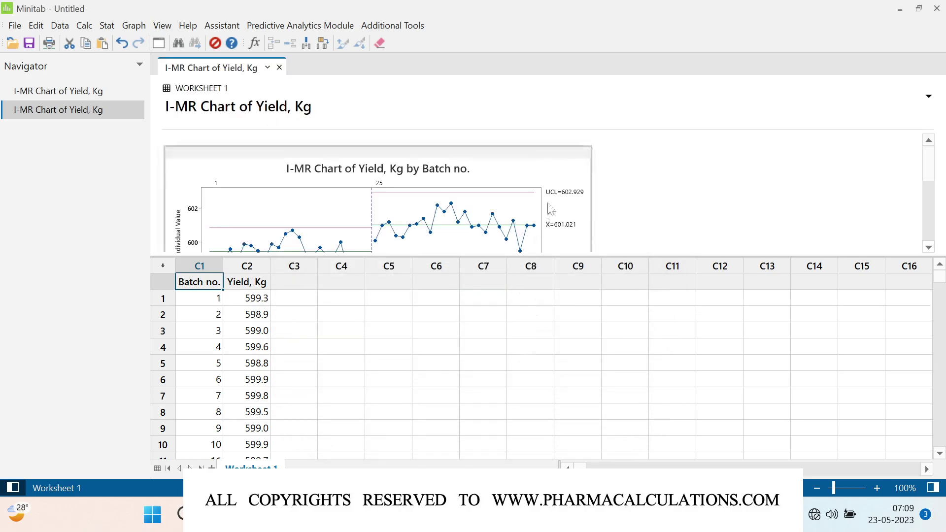
scroll(551, 180, "down", 1)
double_click(550, 180)
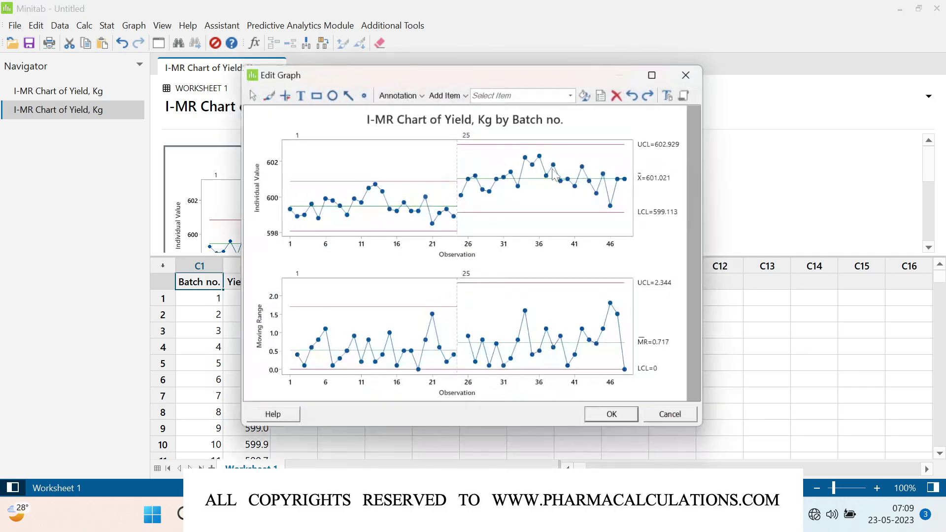
left_click(659, 72)
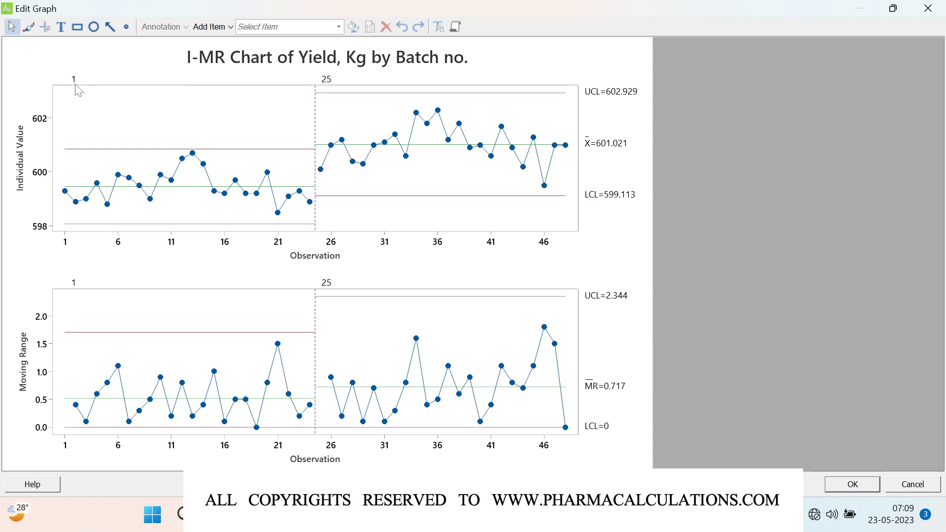
Examine the stage labels and the upper and lower control limits before and after batch 25, and close the graph editor
left_click(326, 81)
left_click_drag(337, 93, 325, 89)
mouse_move(192, 193)
mouse_move(440, 154)
mouse_move(274, 156)
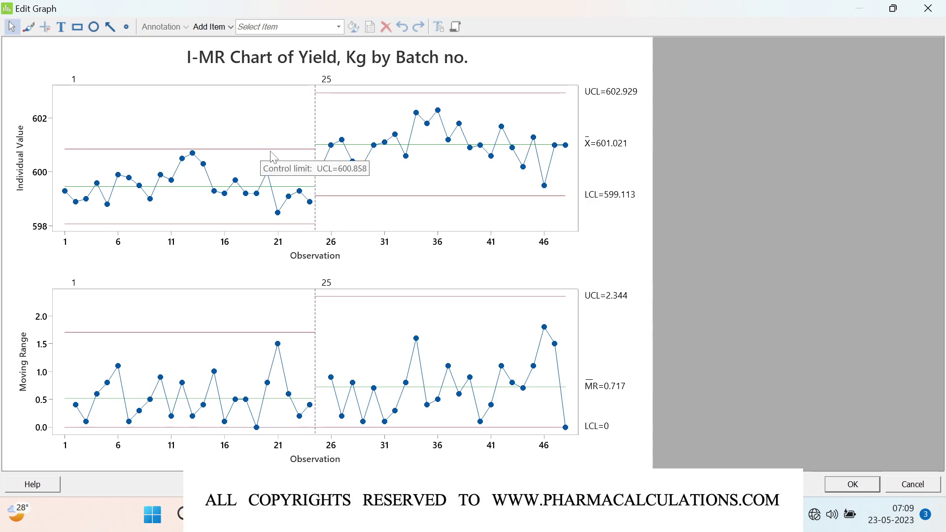
mouse_move(250, 229)
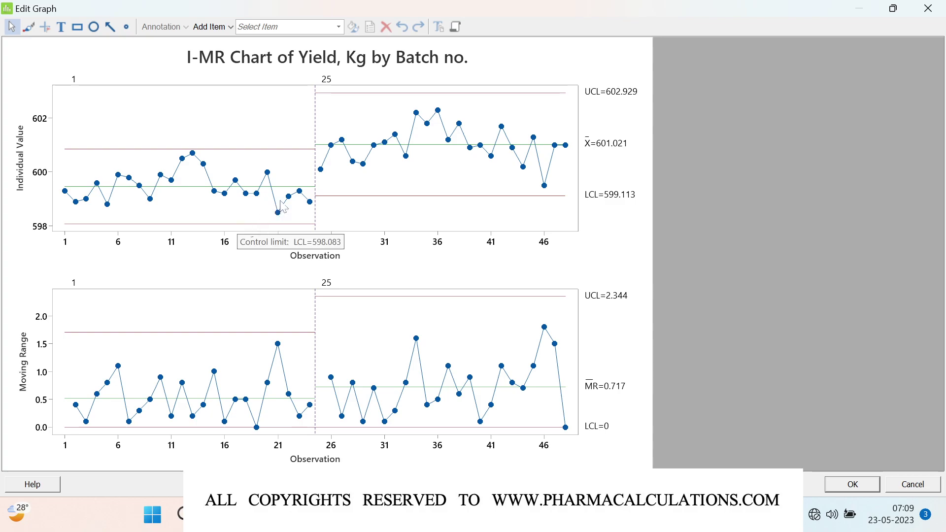
mouse_move(327, 198)
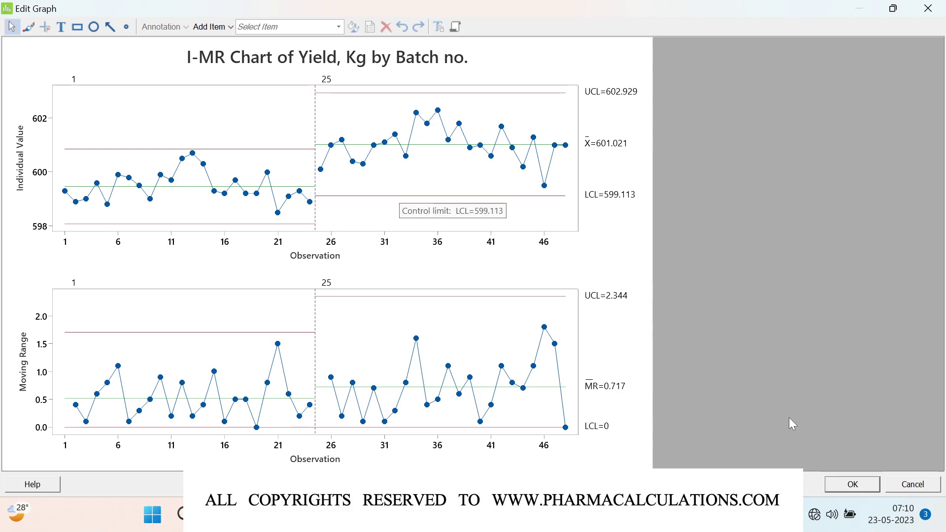
left_click(837, 484)
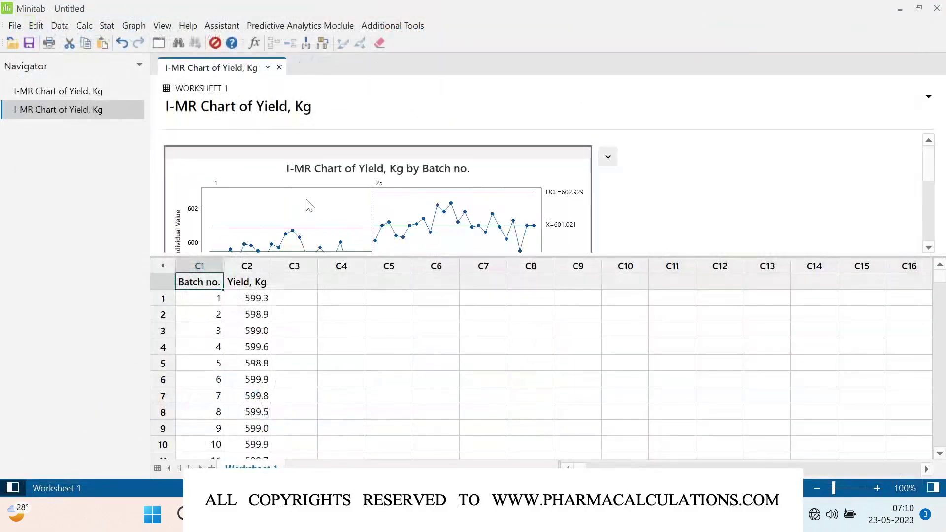
Create another I-MR chart of Yield, Kg with new Batch no. stages starting at the first occurrence of 25 and 35
left_click(107, 25)
mouse_move(154, 121)
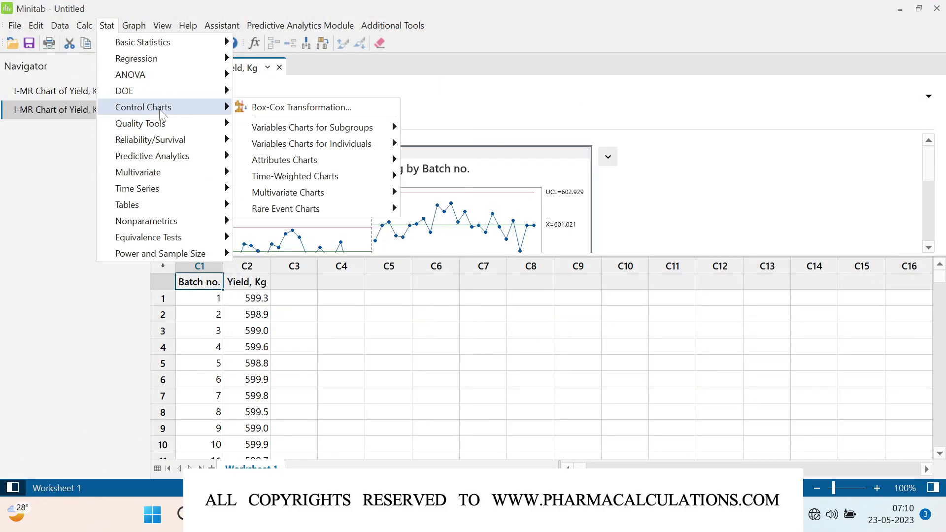
mouse_move(329, 142)
left_click(430, 143)
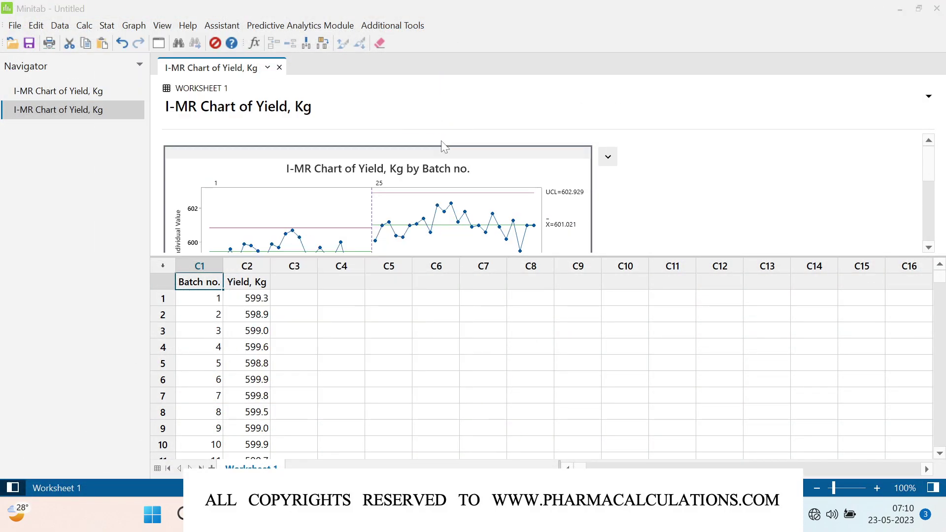
left_click(595, 301)
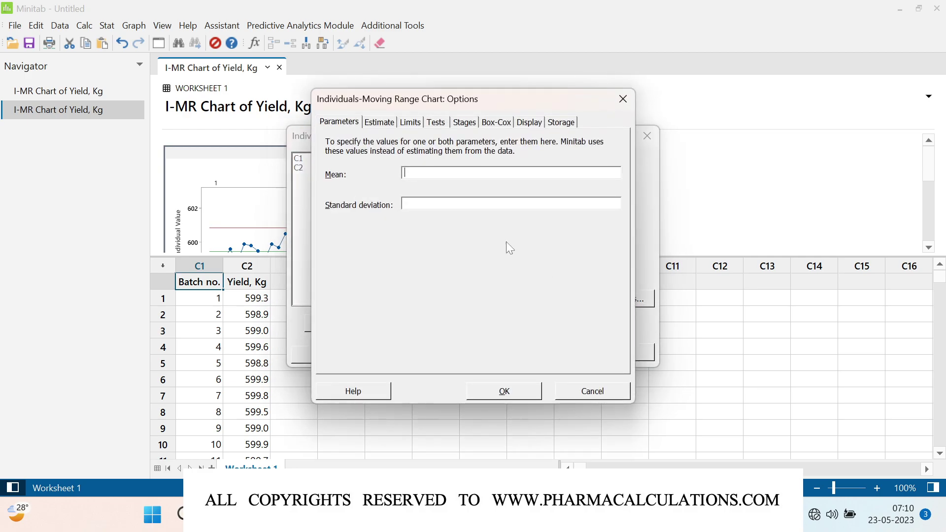
left_click(464, 123)
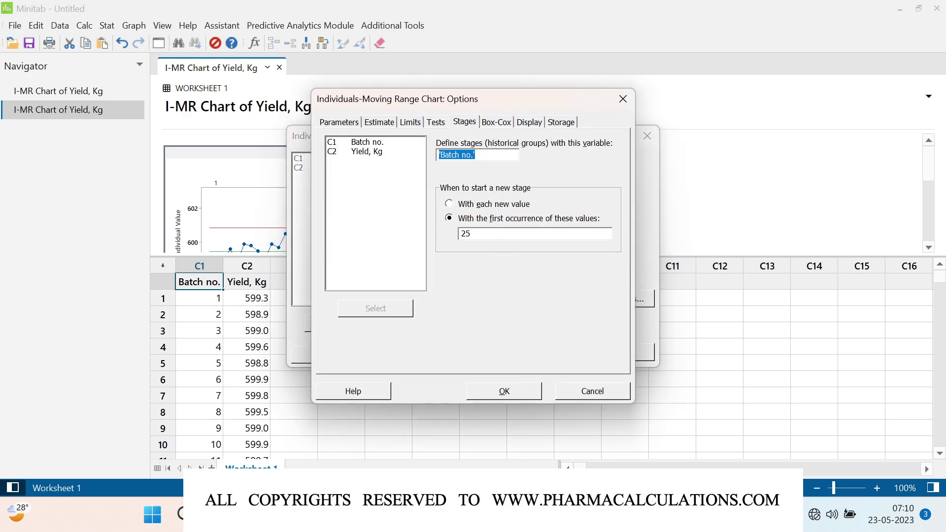
left_click(470, 233)
type("25")
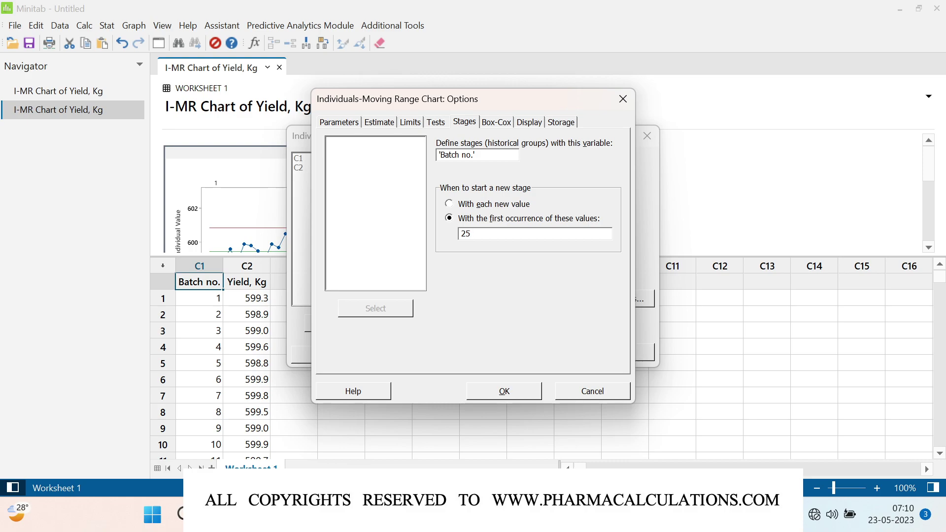
type(" 35")
left_click(510, 394)
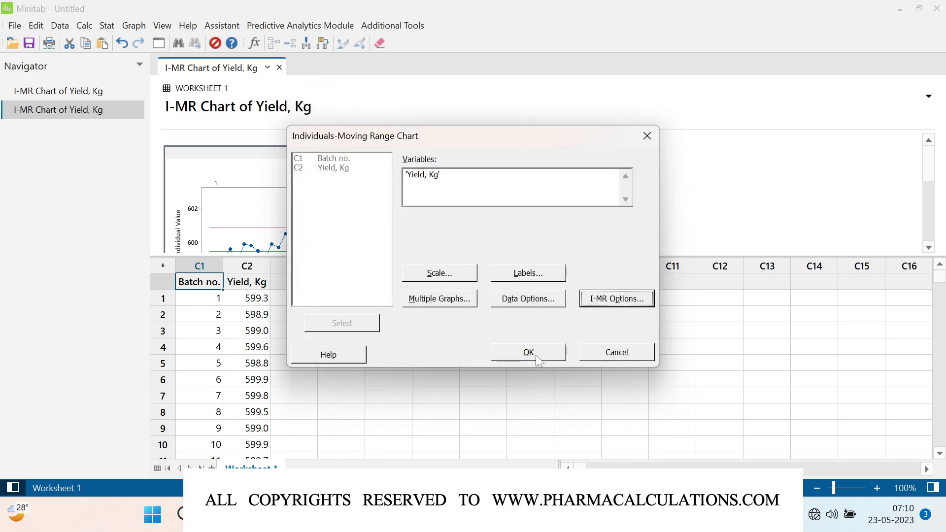
left_click(534, 353)
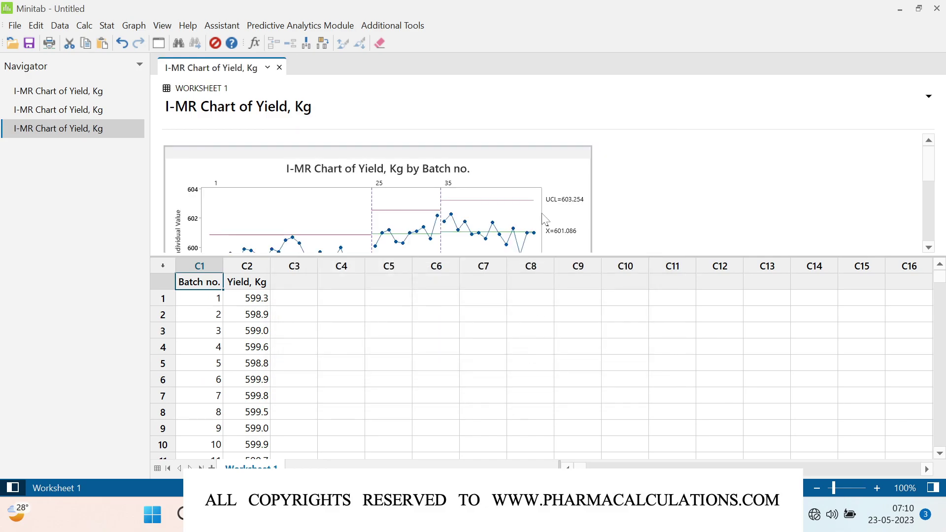
View the three-stage I-MR chart at full size to compare its stages, and close the graph editor
double_click(562, 176)
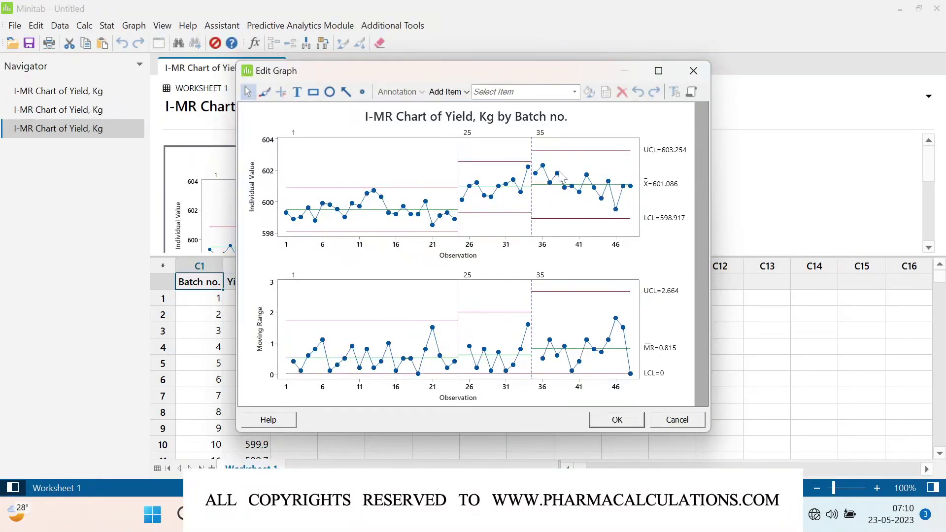
left_click(660, 72)
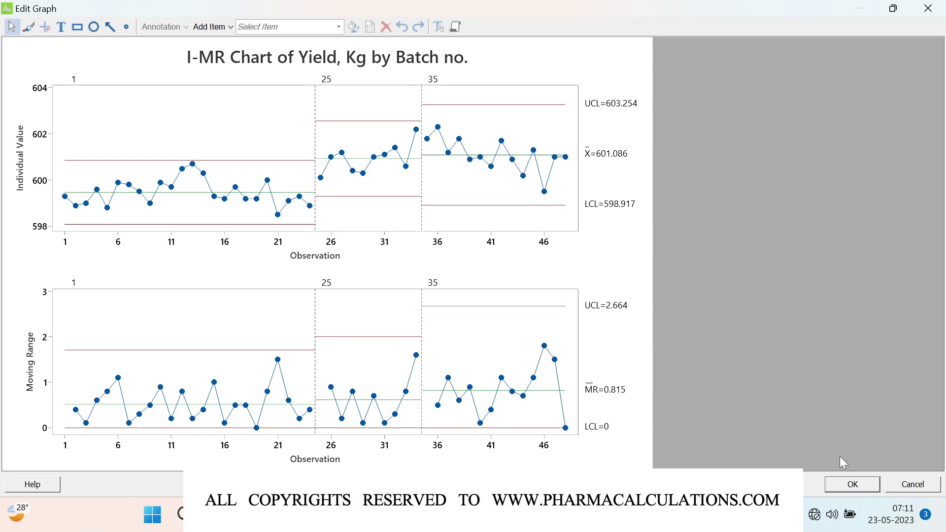
left_click(857, 483)
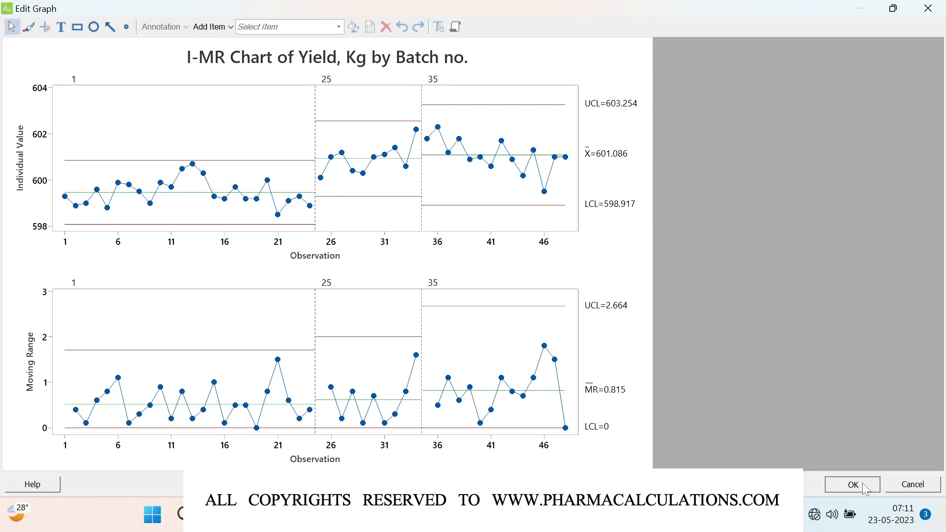